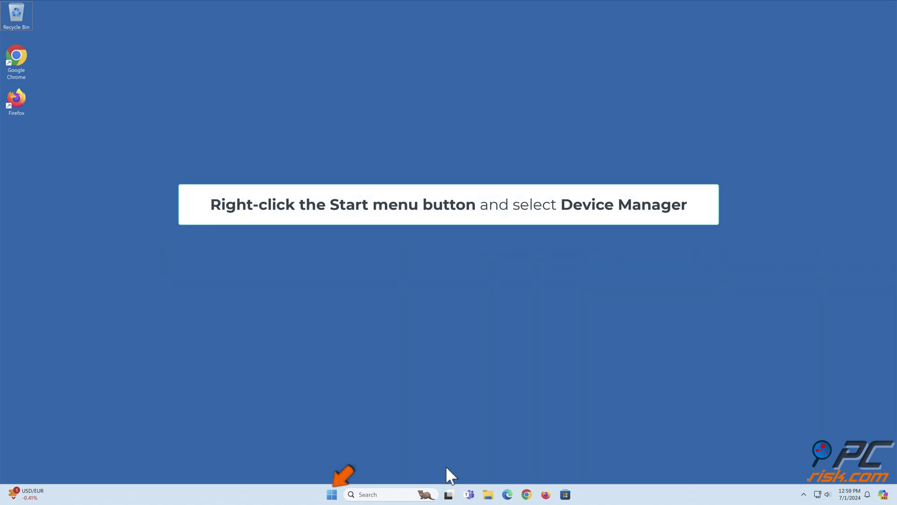
Step: Launch Device Manager from the Start right-click menu and open the TP-LINK Wireless USB Adapter's Properties
right_click(331, 494)
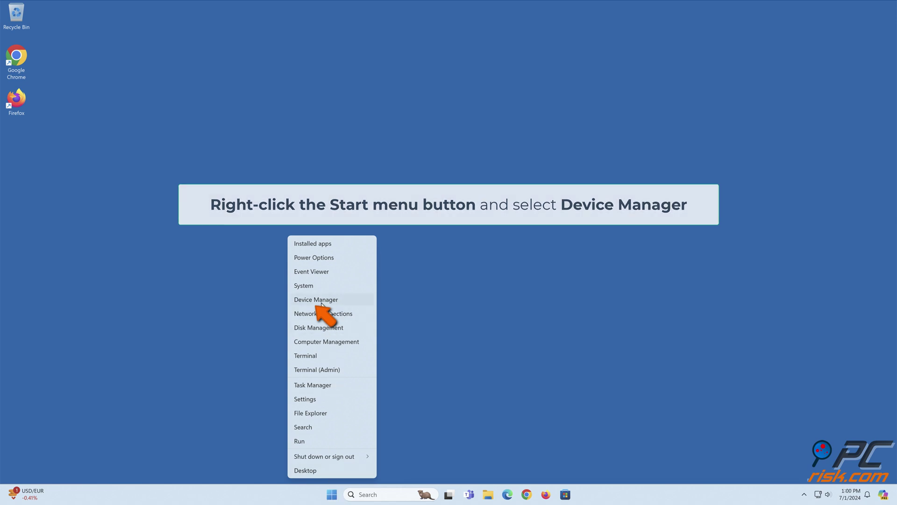
left_click(321, 302)
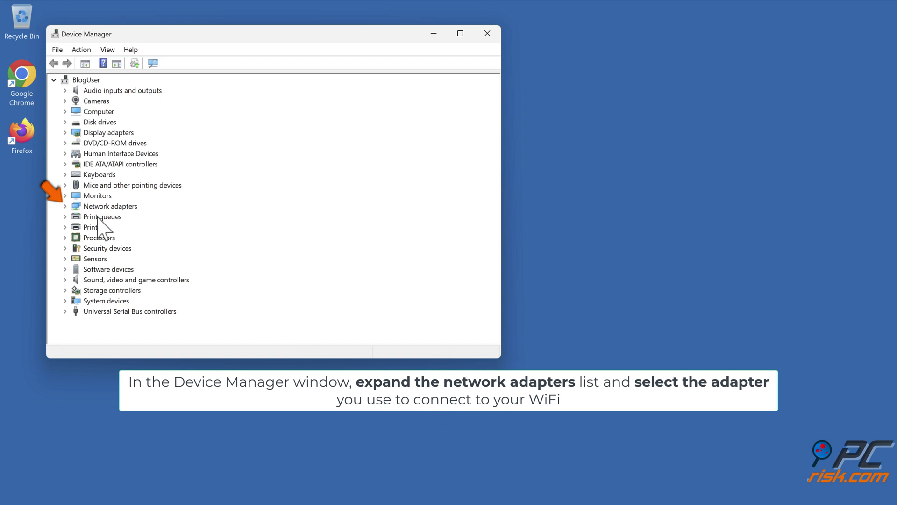
left_click(66, 206)
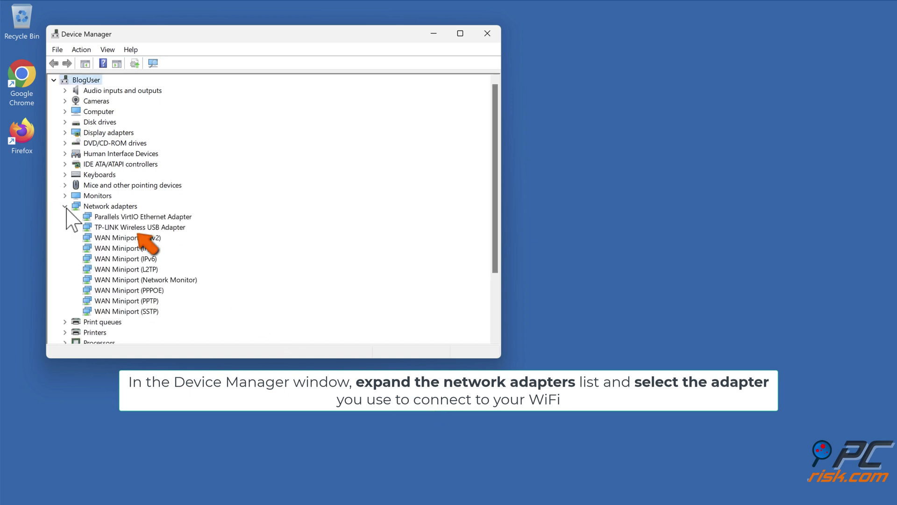
left_click(142, 229)
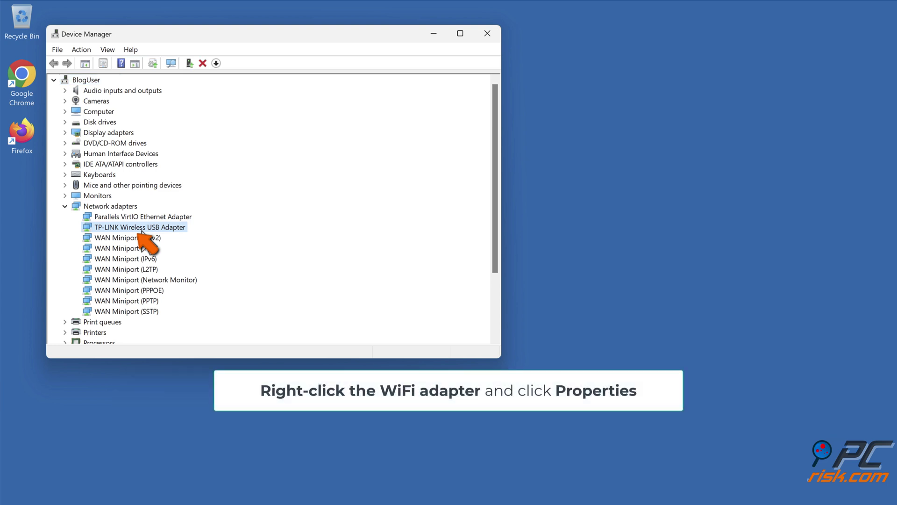
right_click(142, 231)
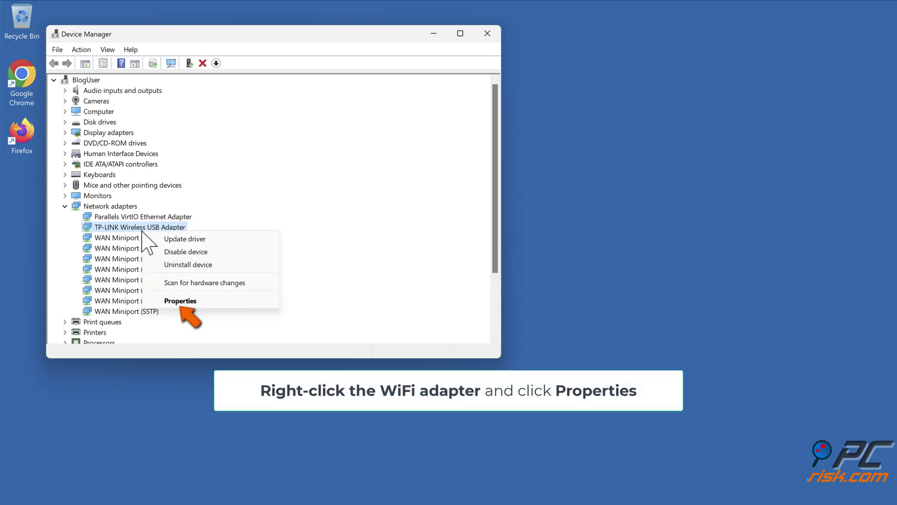
left_click(179, 302)
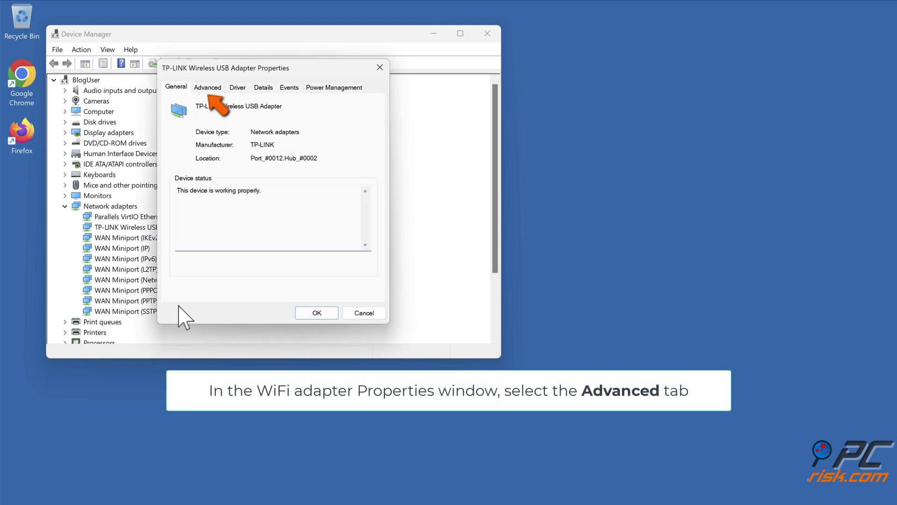
Step: Look over the TP-LINK adapter's Advanced tab property values, then confirm with OK
left_click(206, 91)
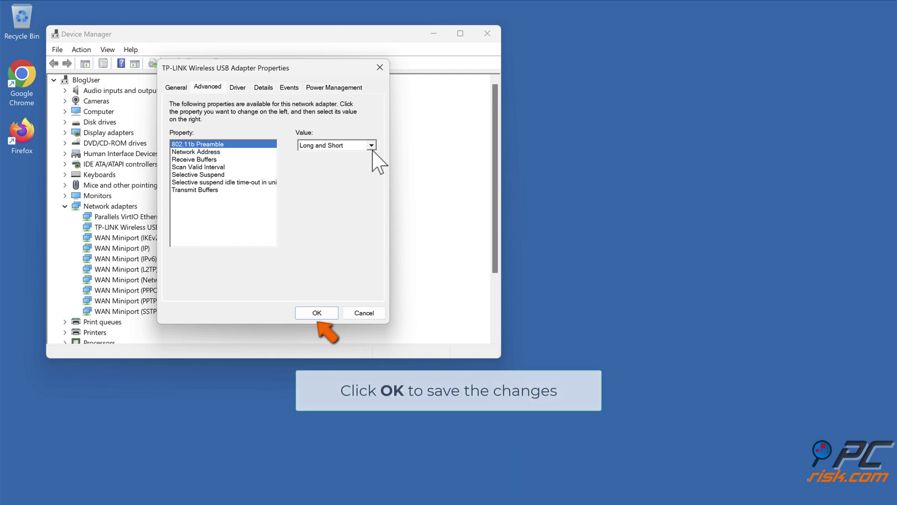
left_click(317, 313)
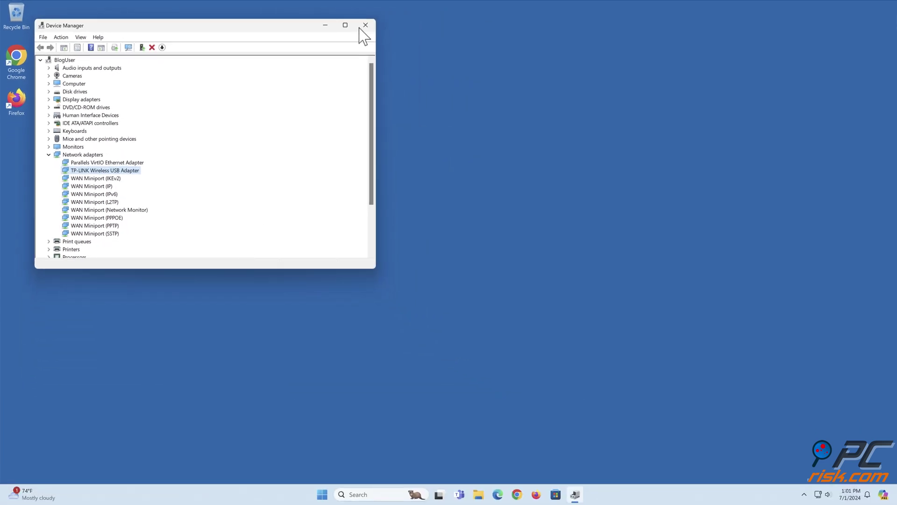
Step: Close the Device Manager window
left_click(365, 25)
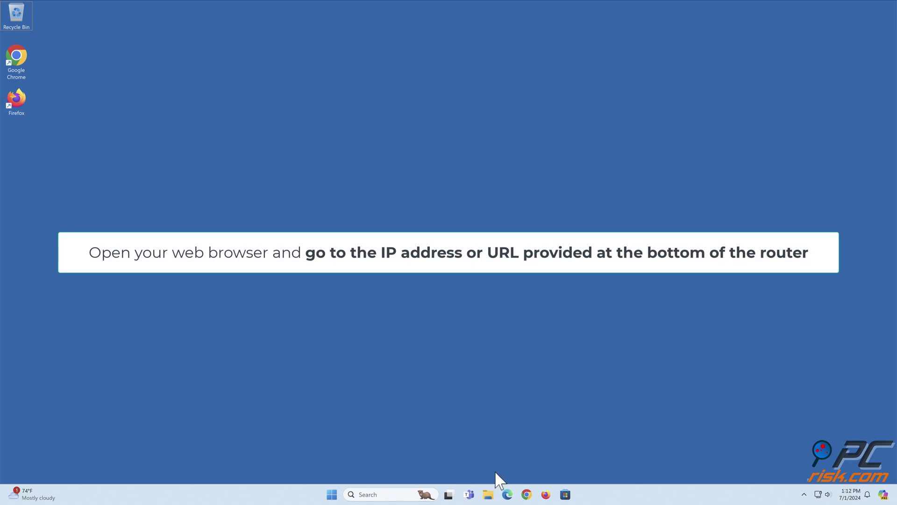
Step: Load tplinkwifi.net in Edge, dismiss the Secure Network promo, and log in with the router's credentials
left_click(509, 495)
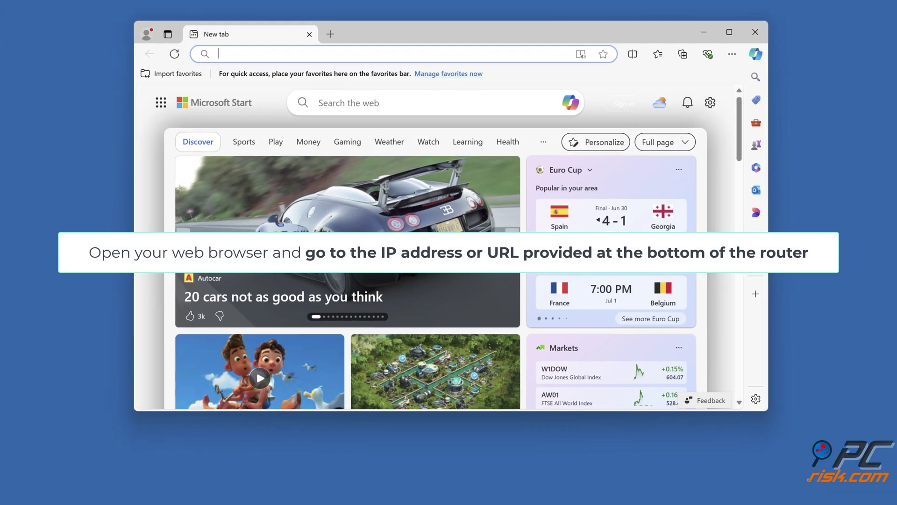
type("tplinkwifi.net")
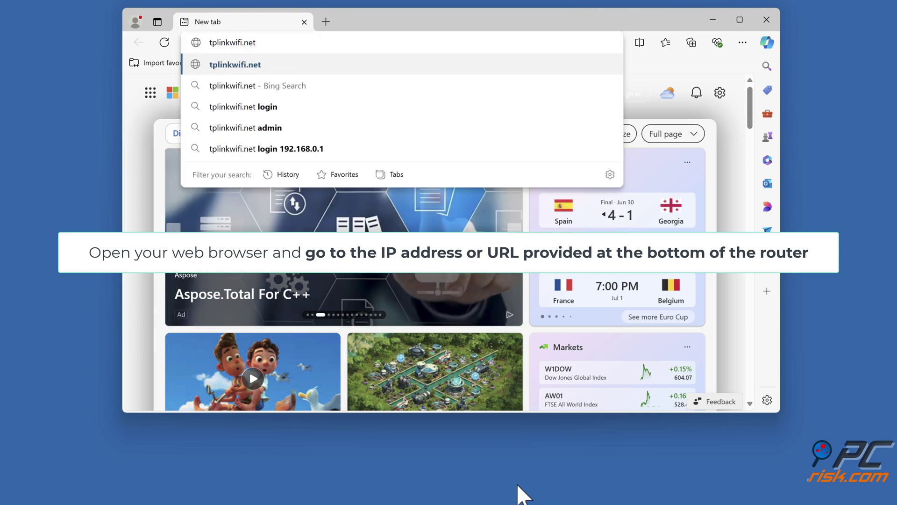
key("Return")
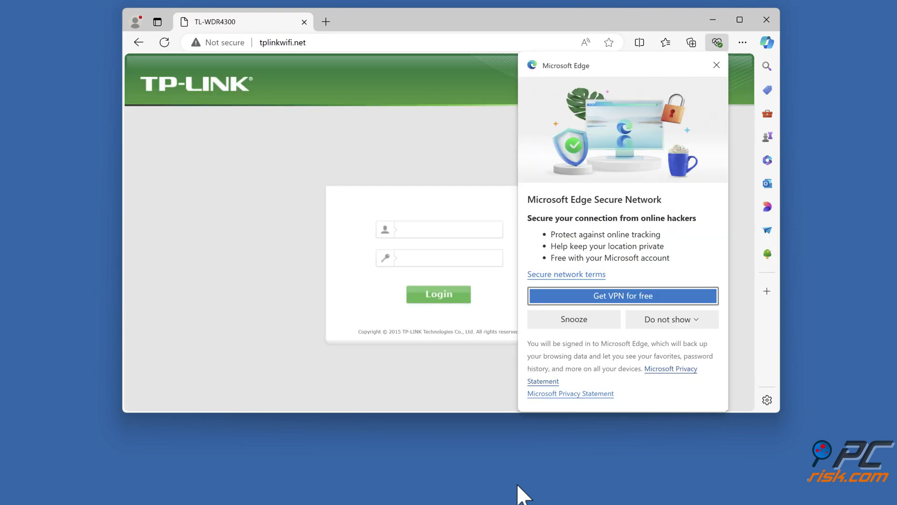
left_click(473, 400)
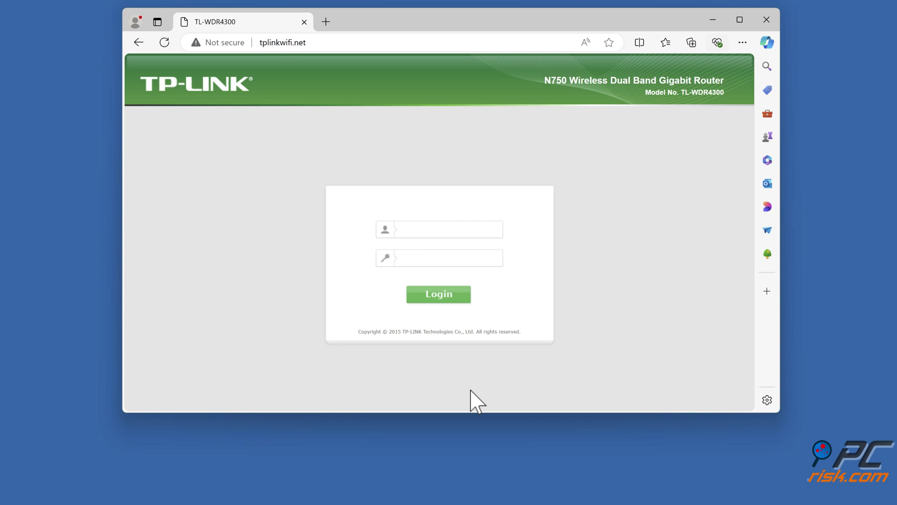
left_click(477, 230)
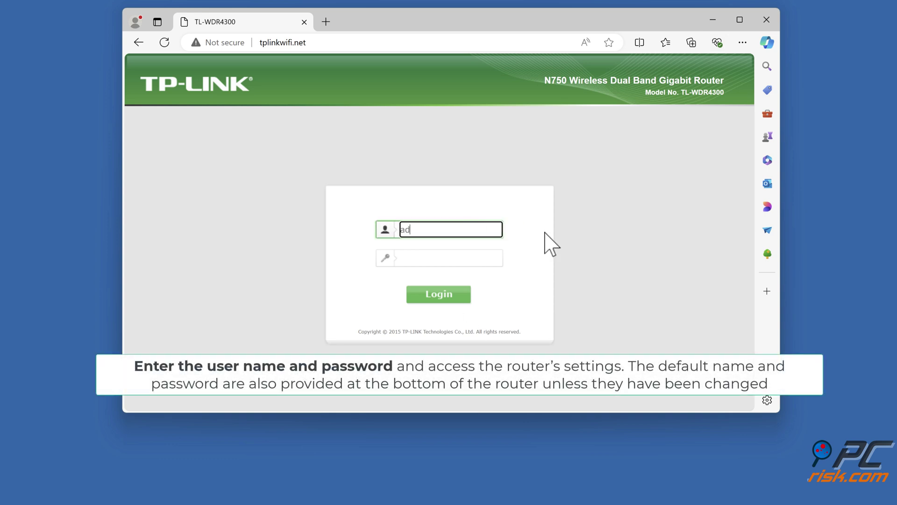
left_click(496, 258)
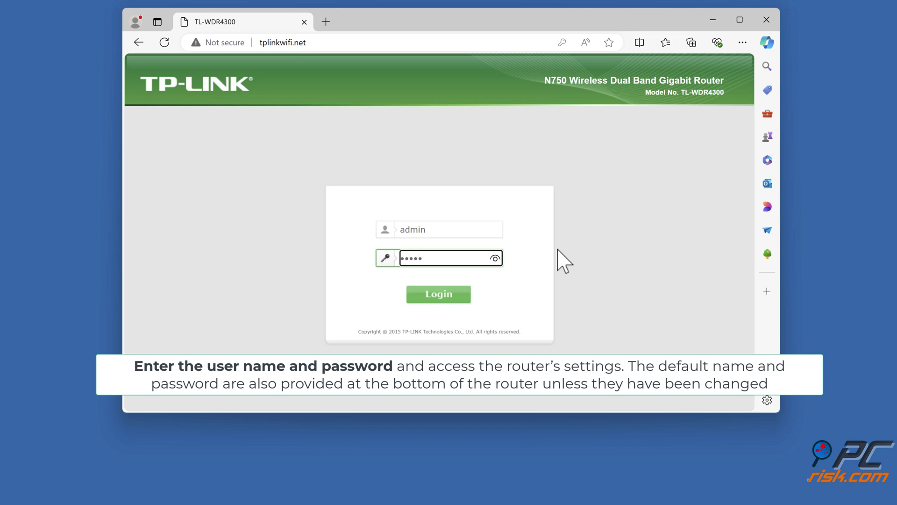
left_click(438, 299)
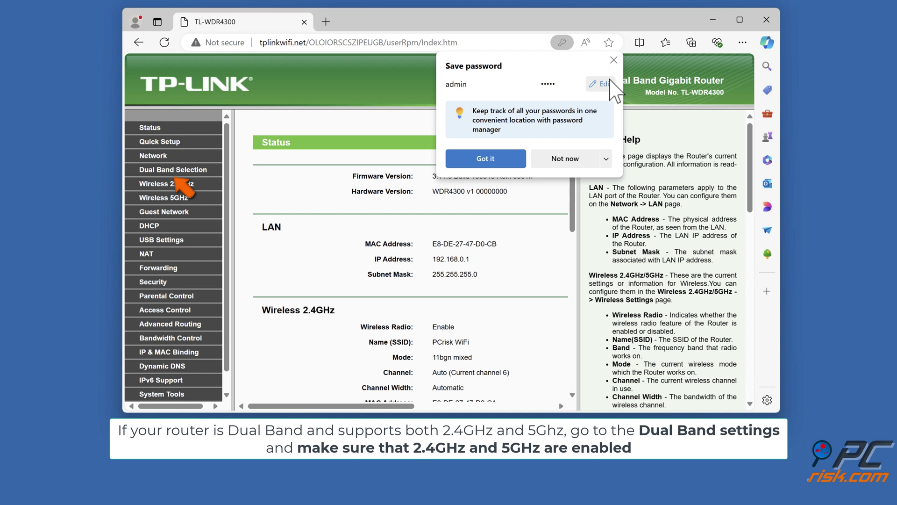
Step: Save Dual Band Selection as 'Concurrently with 2.4GHz and 5GHz', then minimize Edge
left_click(614, 60)
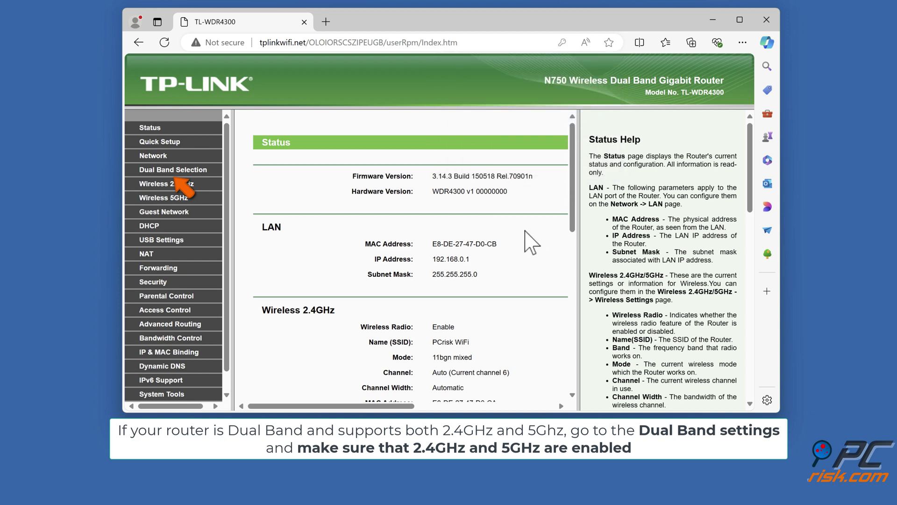
left_click(174, 173)
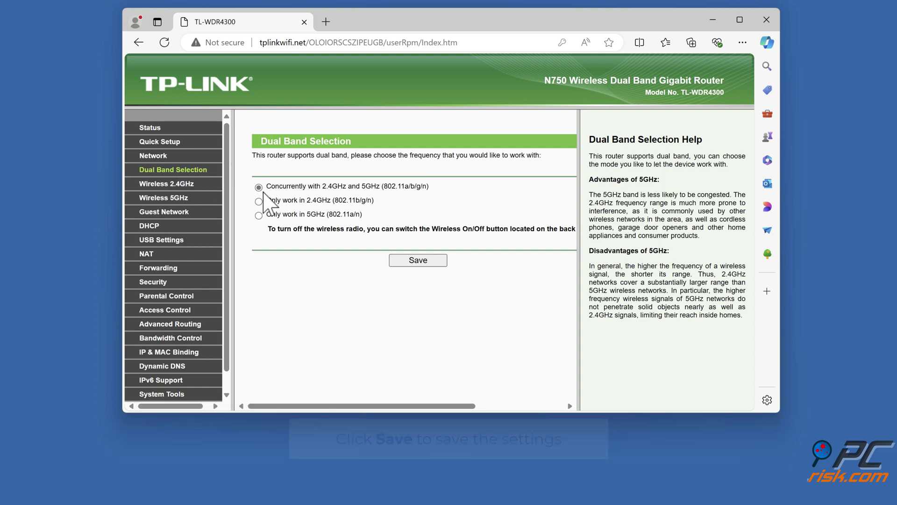
left_click(419, 265)
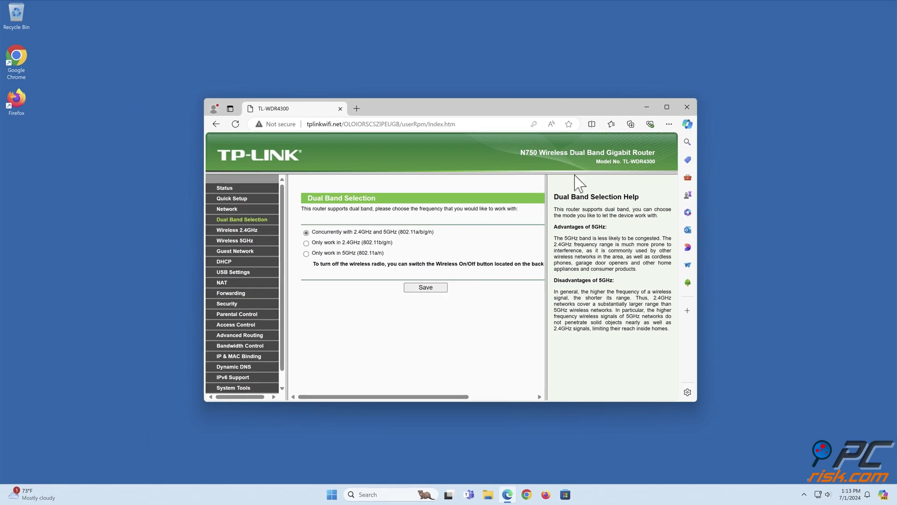
left_click(646, 107)
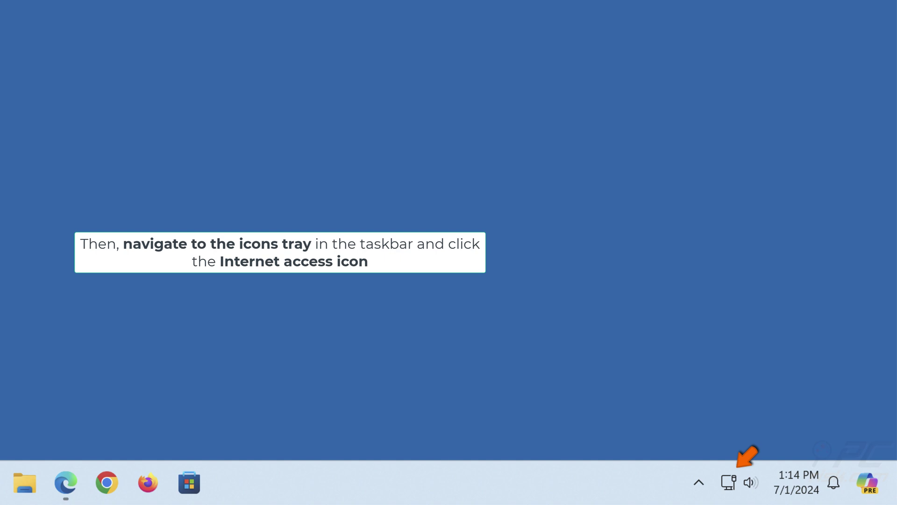
Step: Connect to the PCrisk WiFi network from the taskbar's Wi-Fi list
left_click(729, 488)
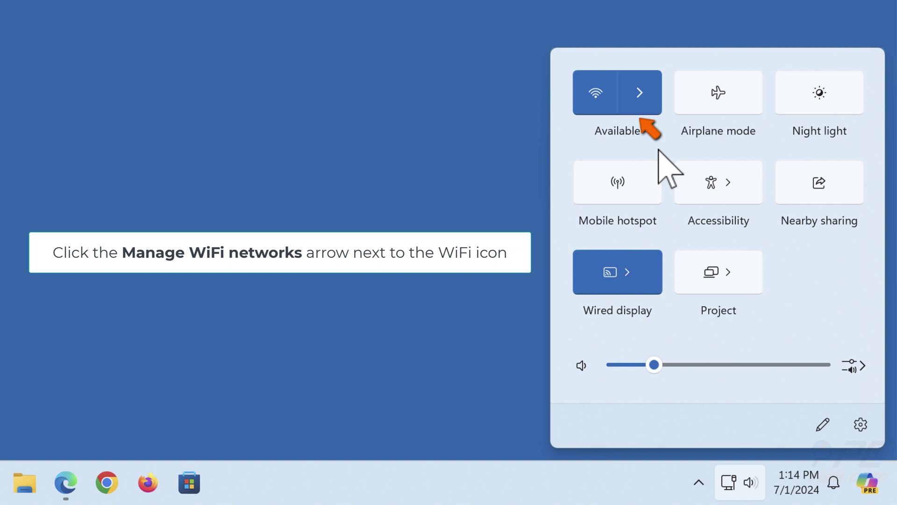
left_click(640, 101)
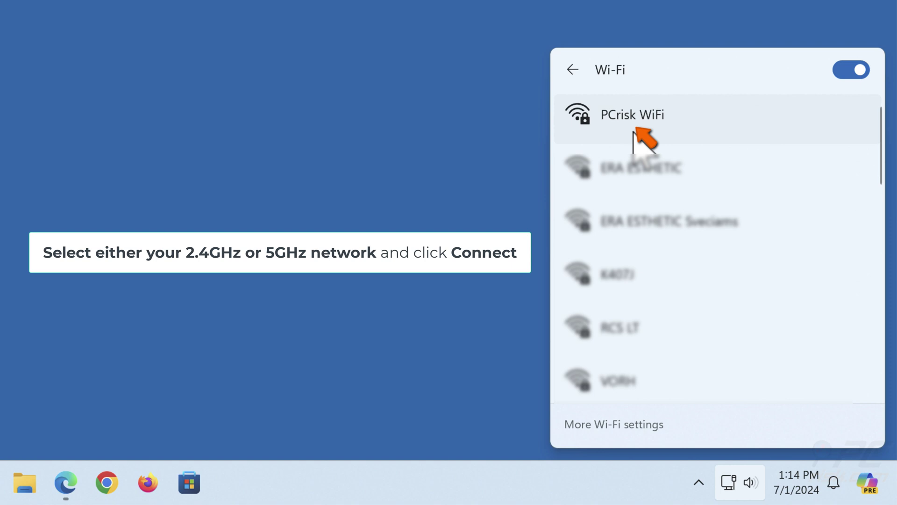
left_click(633, 141)
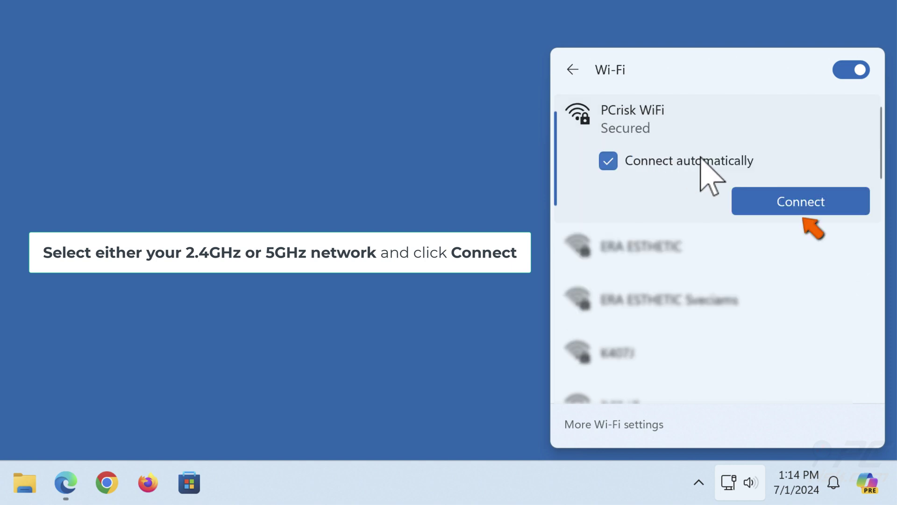
left_click(803, 210)
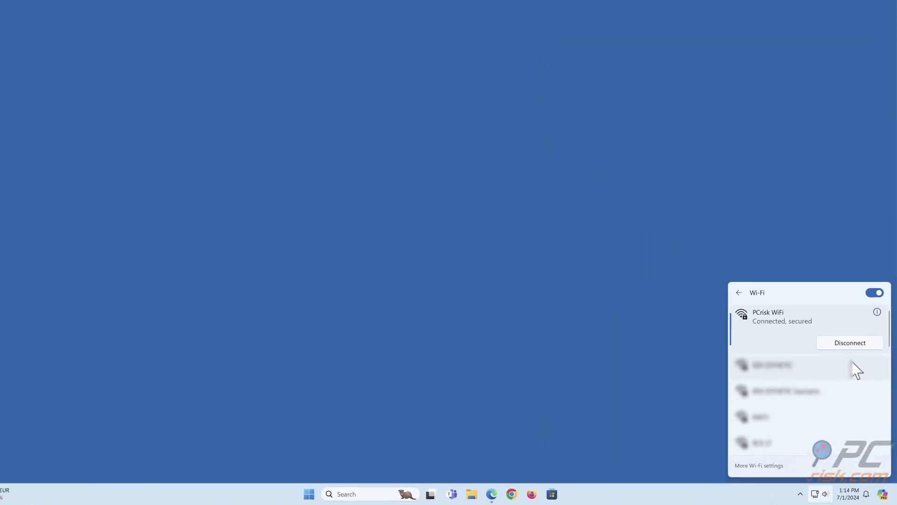
Step: Close the Wi-Fi list and load tplinkwifi.net in Edge again
left_click(452, 452)
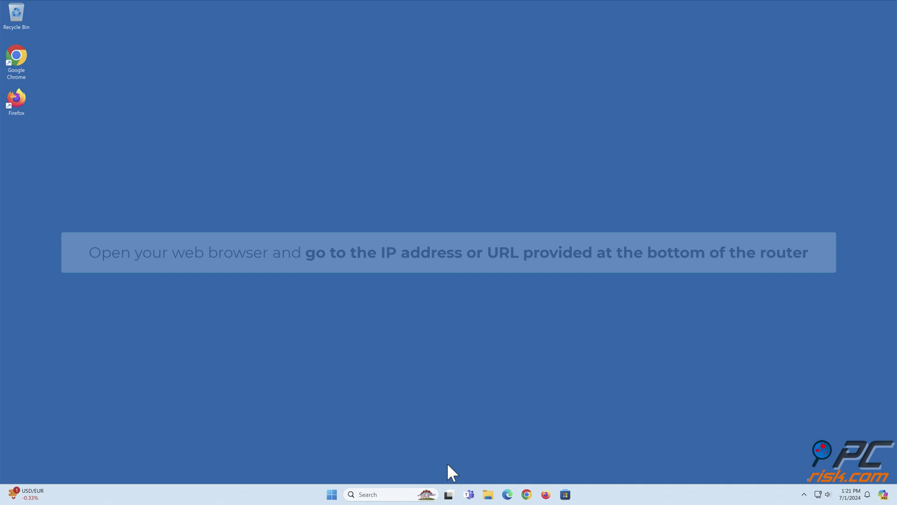
left_click(510, 495)
type("tp")
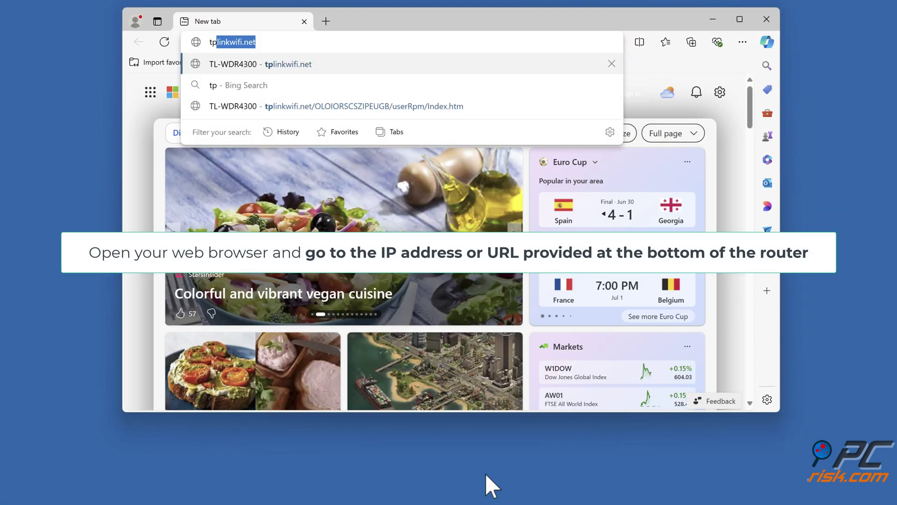
type("linkwifi.net")
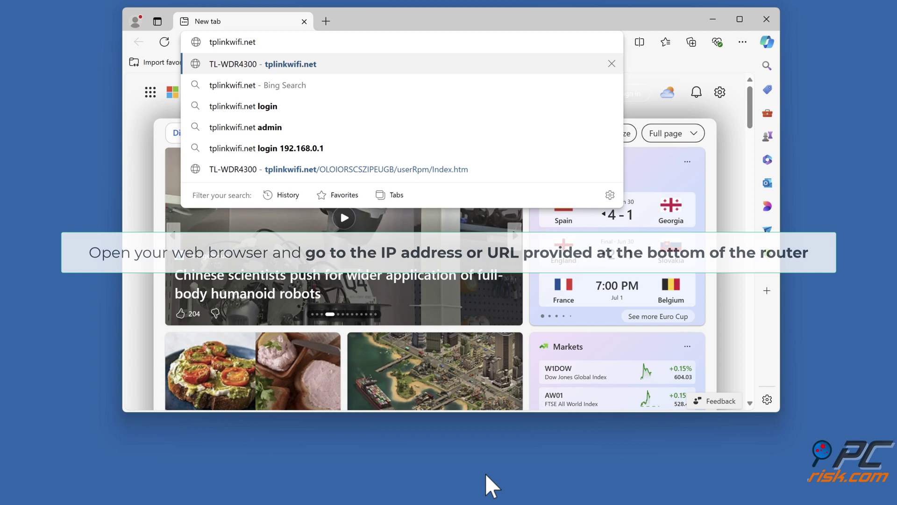
key("Return")
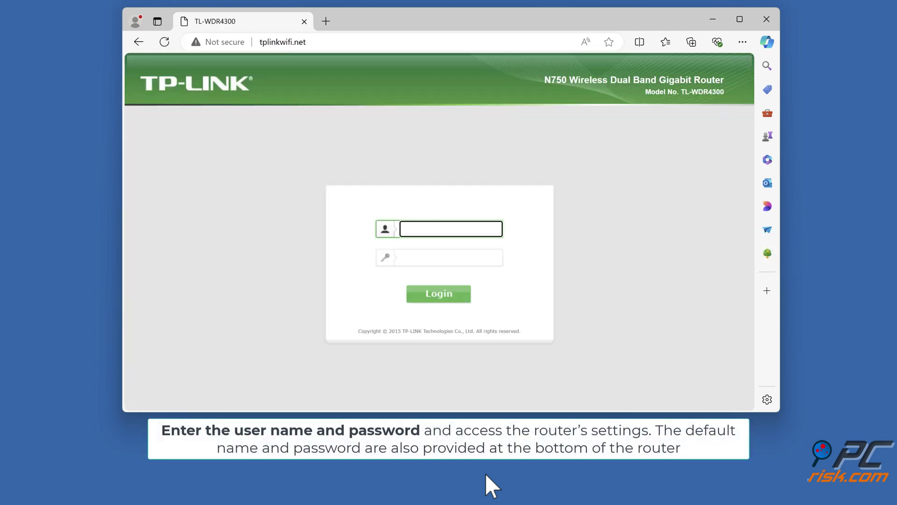
Step: Log in with the router's user name and password, declining to save the password
left_click(497, 231)
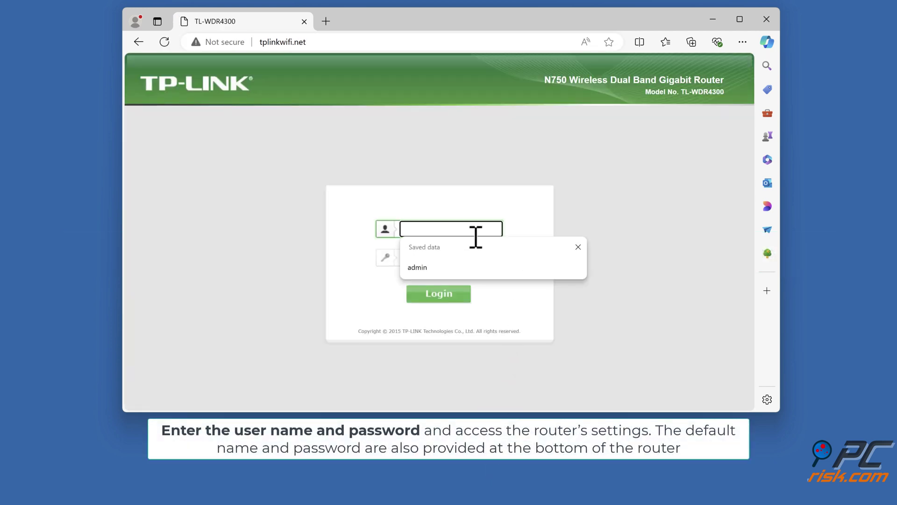
type("admin")
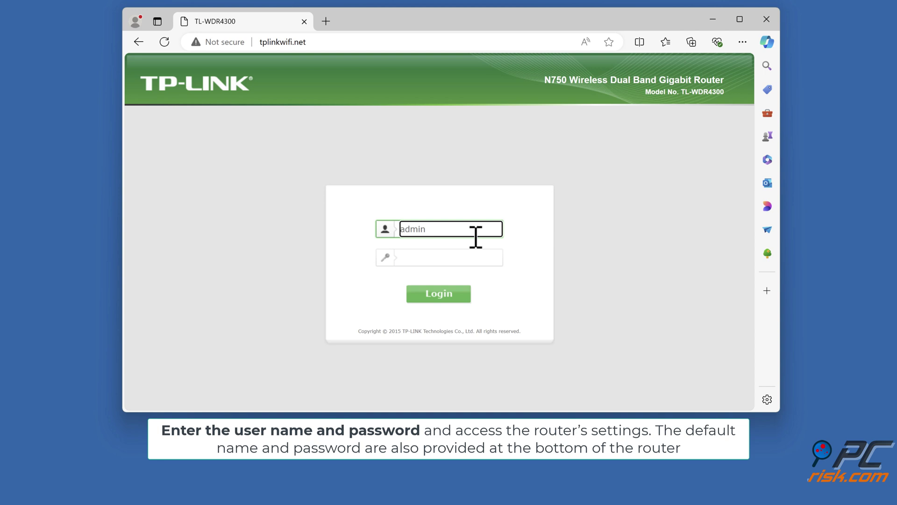
left_click(468, 258)
type("admin")
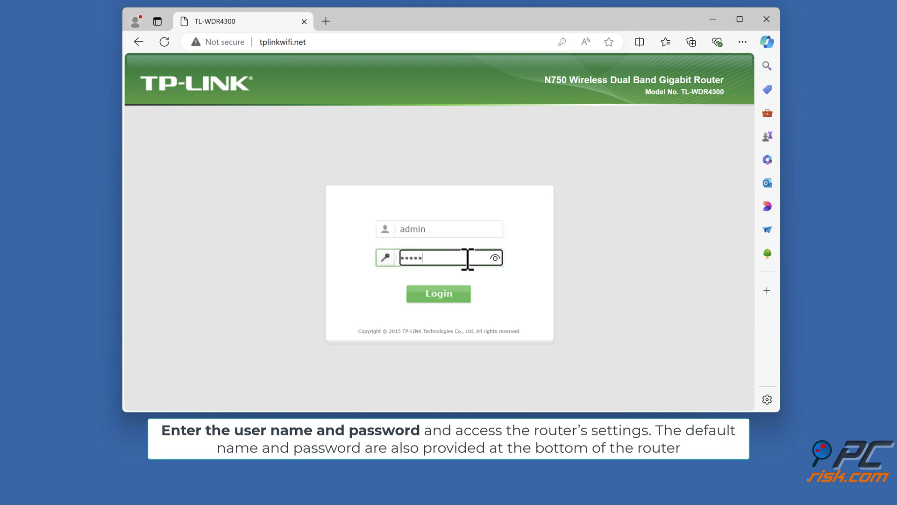
left_click(436, 302)
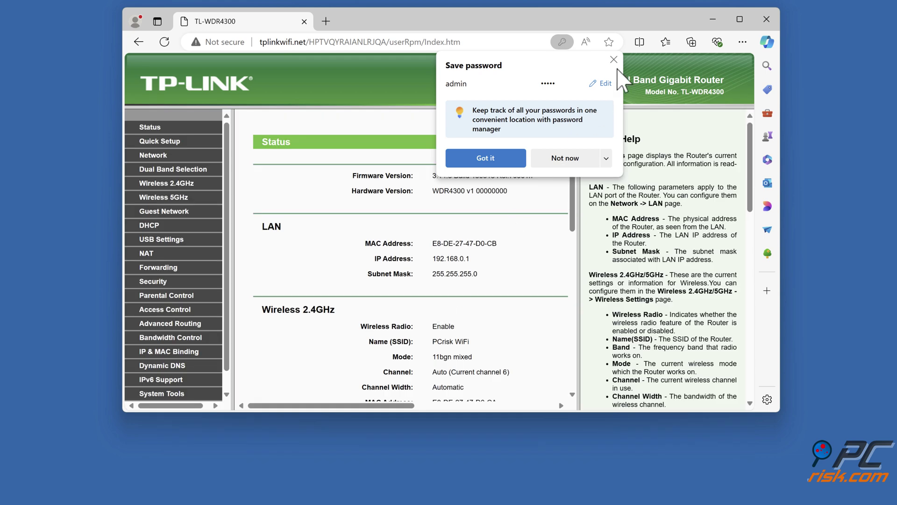
left_click(613, 59)
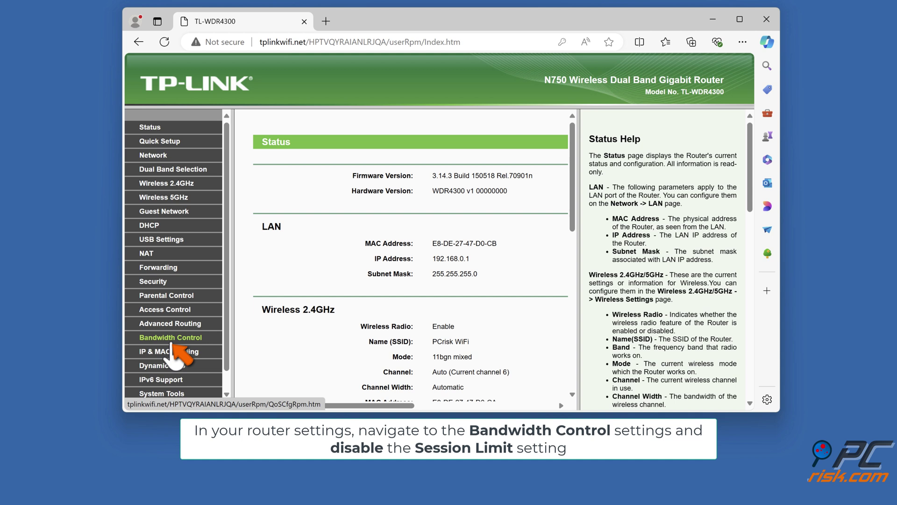
Step: Check Bandwidth Control, then open Wireless 2.4GHz's MAC Filtering page, which shows Disabled
left_click(171, 341)
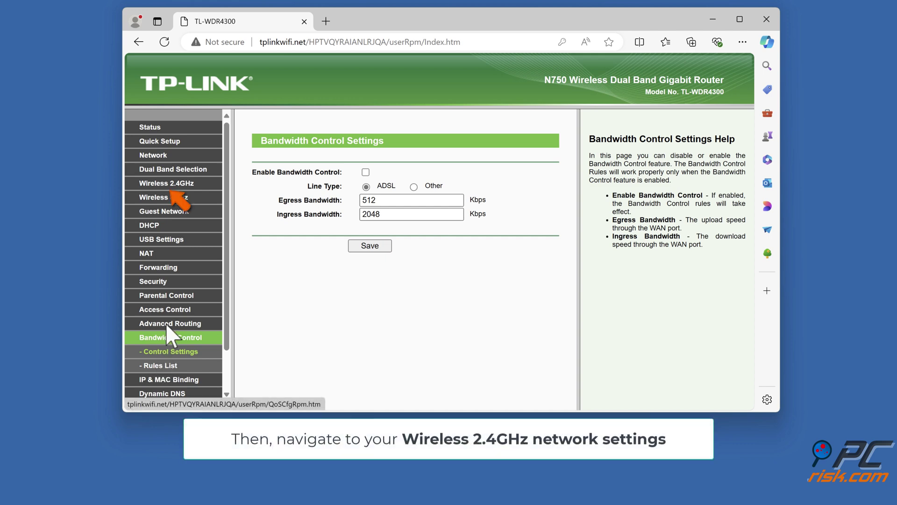
left_click(171, 187)
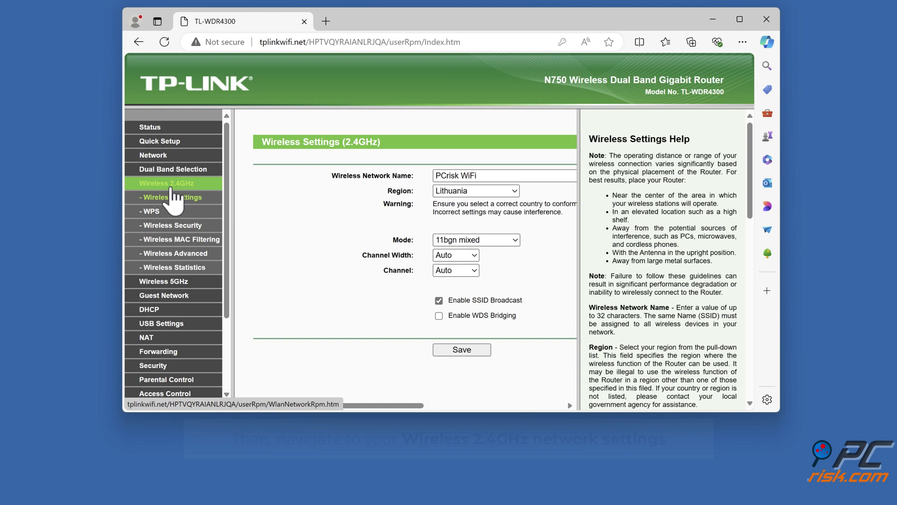
left_click(183, 243)
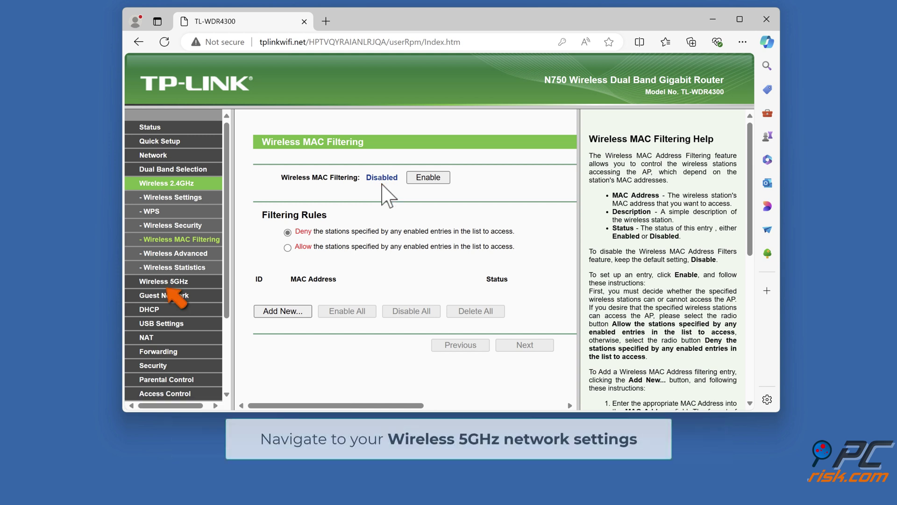
Step: Open Wireless 5GHz's MAC Filtering page to confirm it is also Disabled
left_click(167, 285)
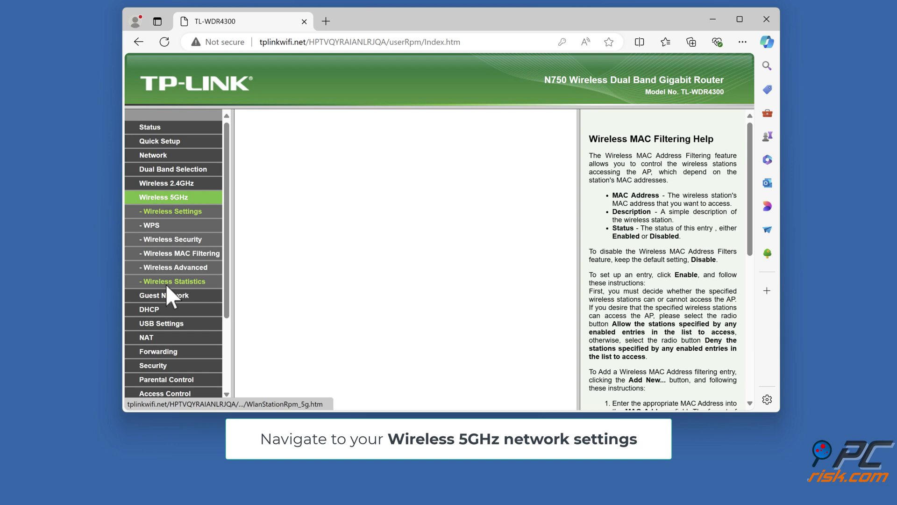
left_click(182, 256)
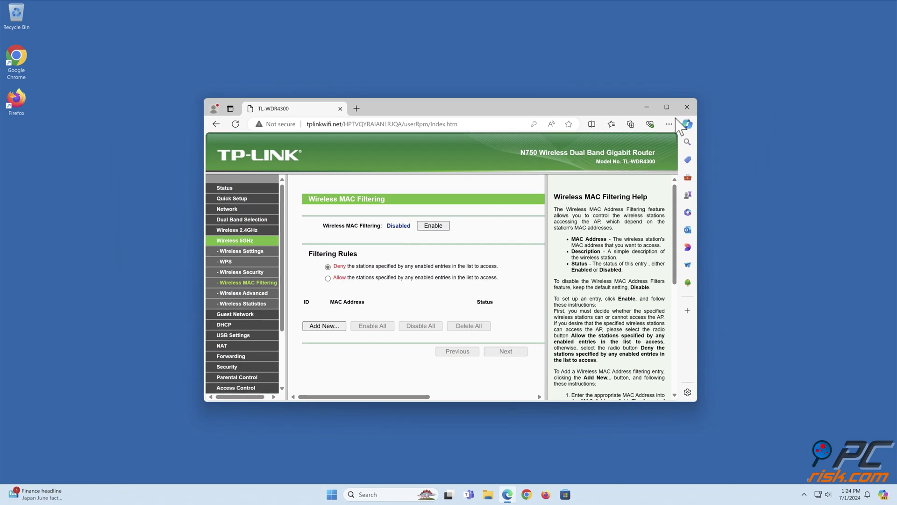
Step: Close the Edge window with the router settings
left_click(687, 107)
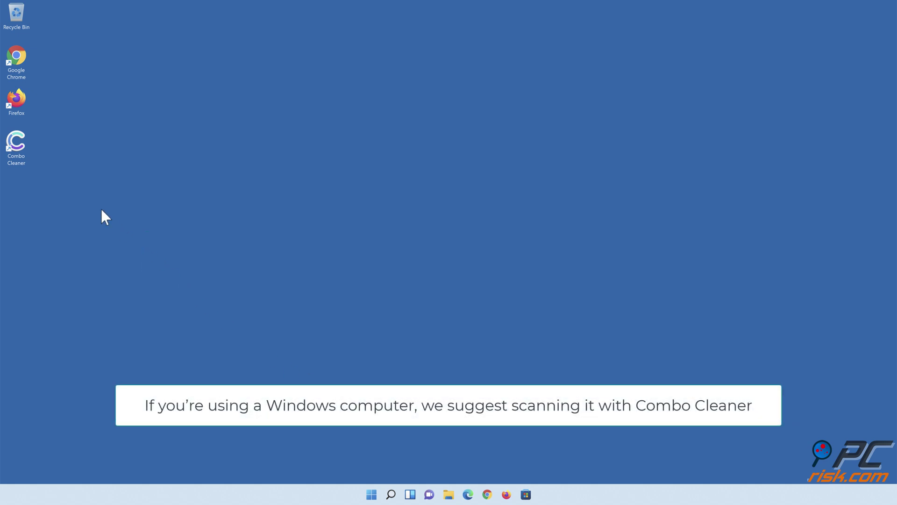
Step: Launch Combo Cleaner, run a quick scan and quarantine all 323 detected threats
double_click(22, 159)
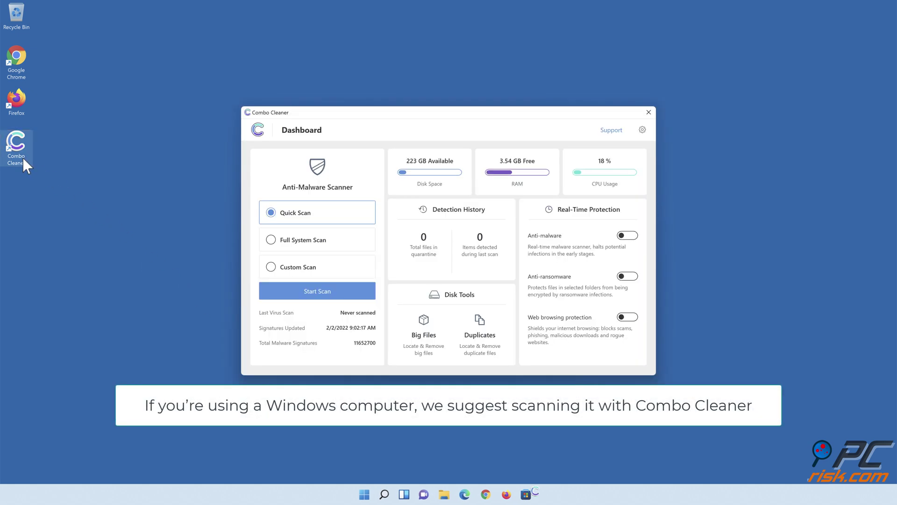
left_click(317, 297)
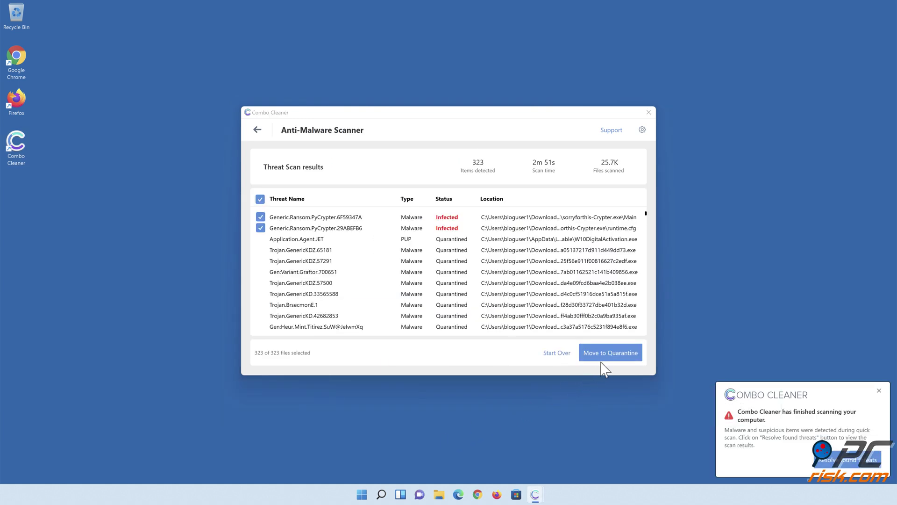
left_click(608, 357)
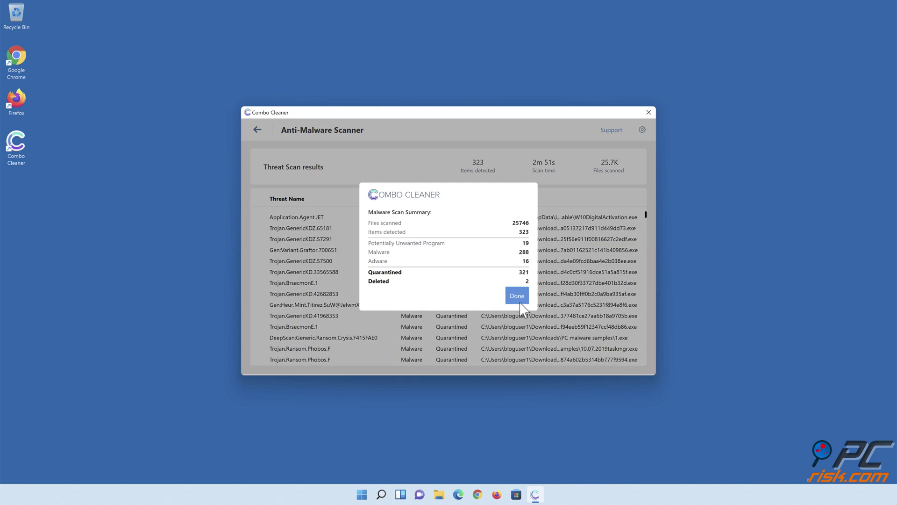
Step: Enable real-time anti-malware and add Libraries > Documents as an anti-ransomware protected folder
left_click(516, 300)
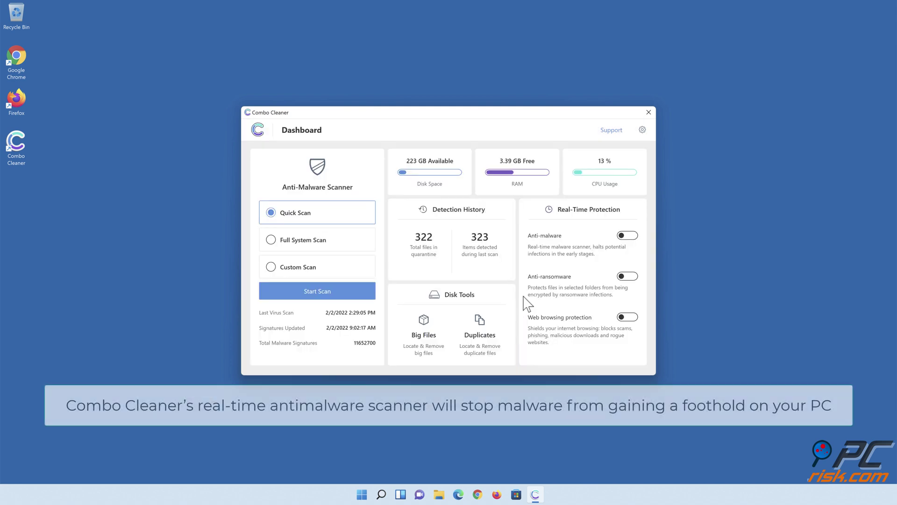
left_click(628, 237)
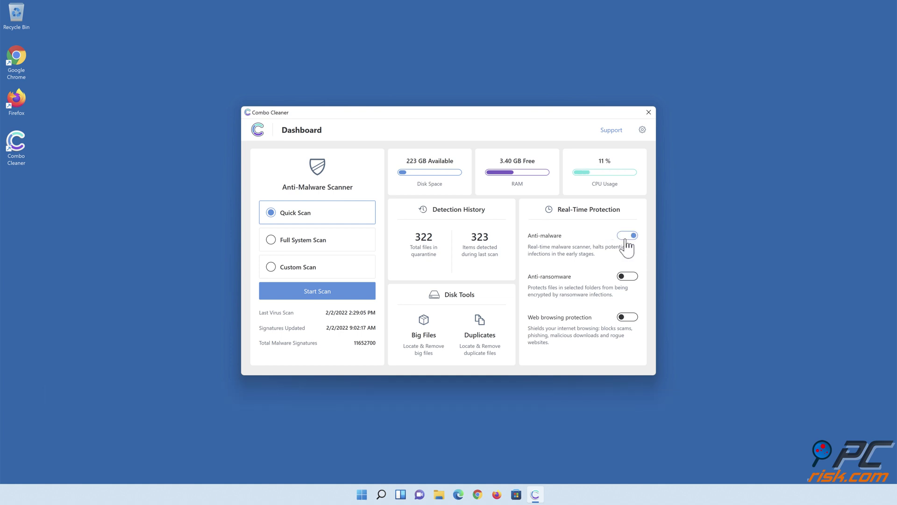
left_click(628, 277)
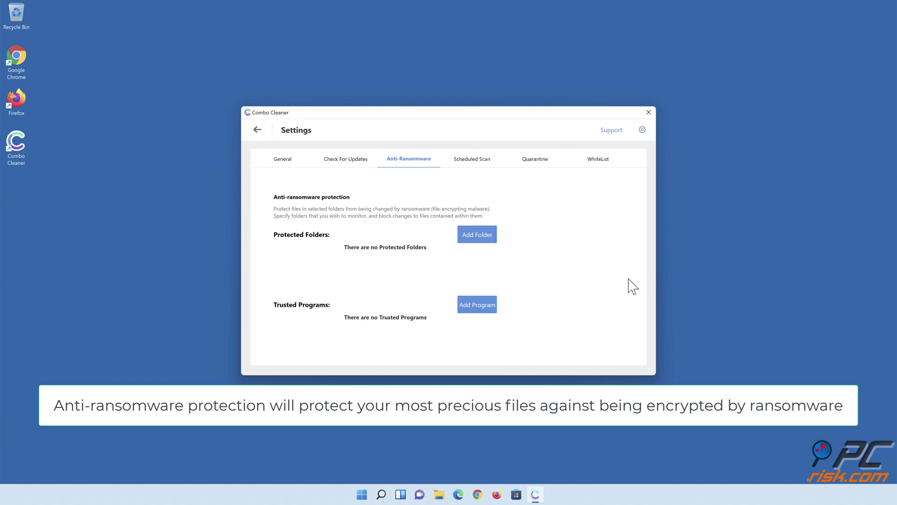
left_click(479, 240)
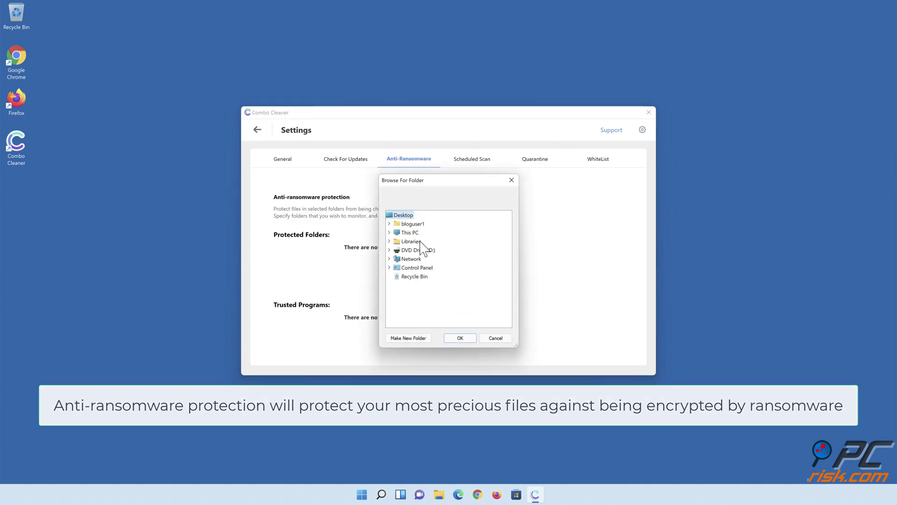
left_click(390, 241)
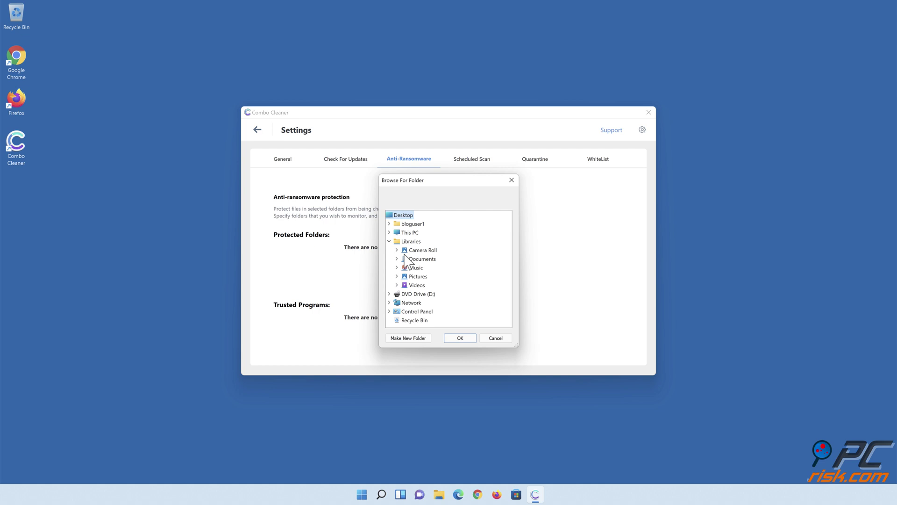
left_click(397, 258)
left_click(425, 268)
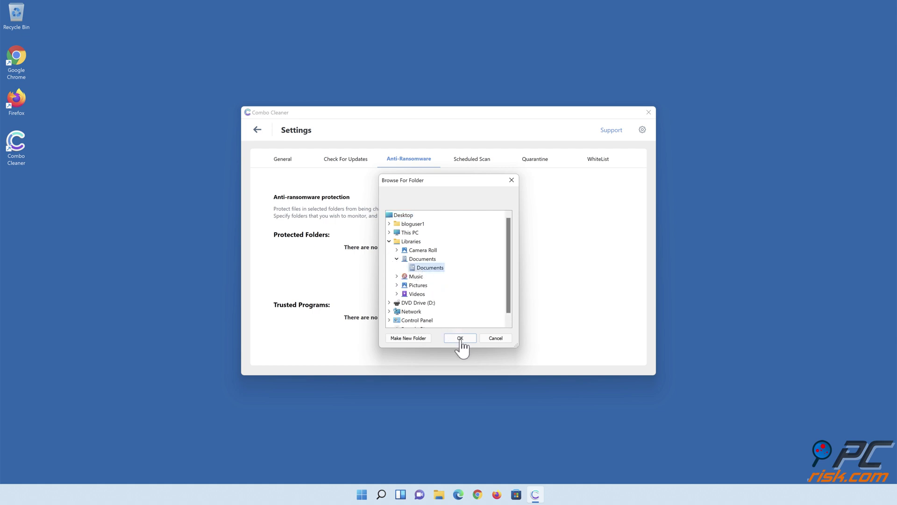
left_click(460, 339)
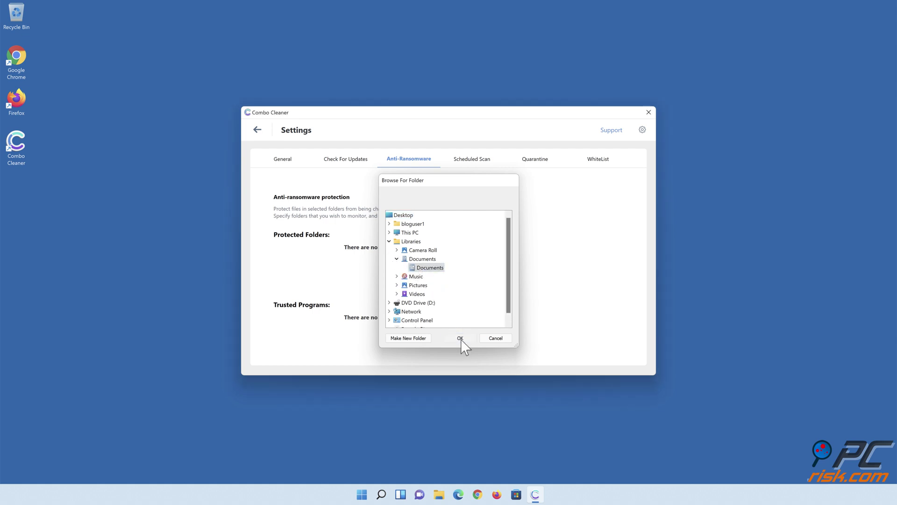
Step: Back on the Combo Cleaner dashboard, switch on Web browsing protection
left_click(257, 131)
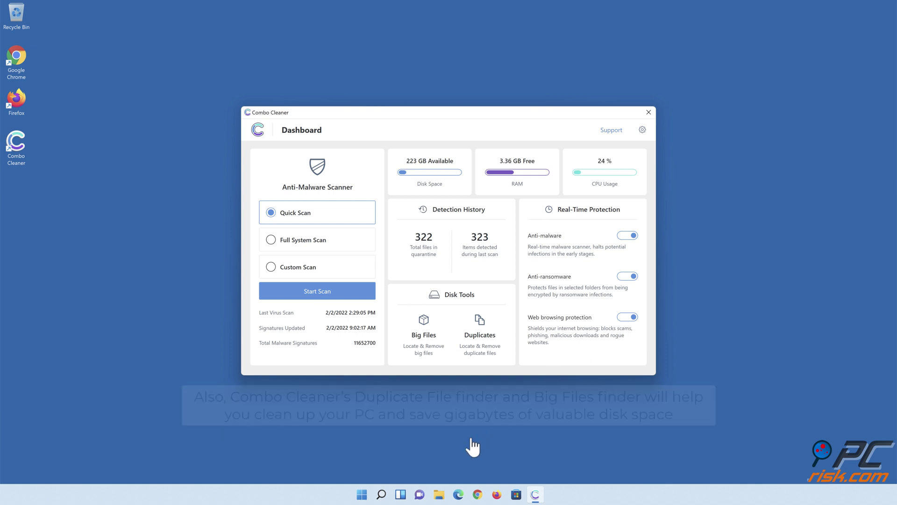
left_click(455, 442)
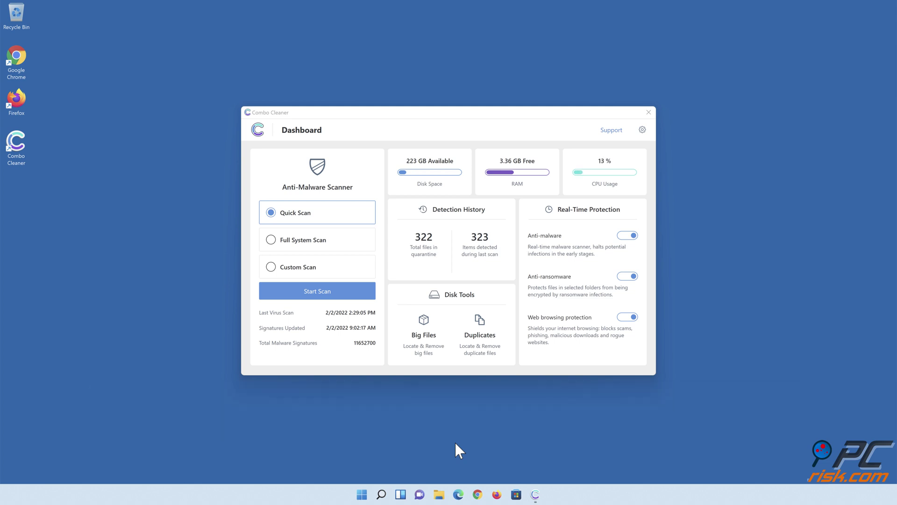
Step: Close the Combo Cleaner window to reveal the desktop
left_click(648, 113)
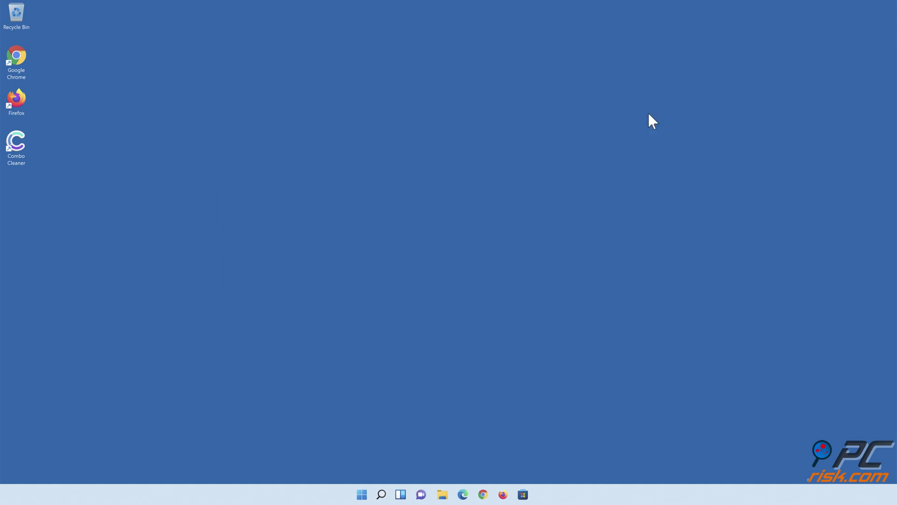